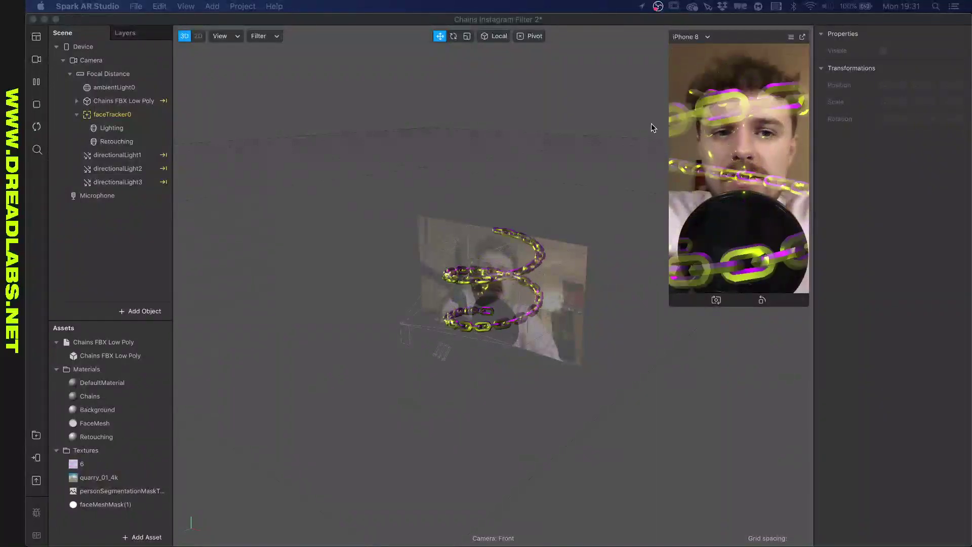
# - Switch the preview from the webcam to the first simulated face video
pyautogui.click(36, 59)
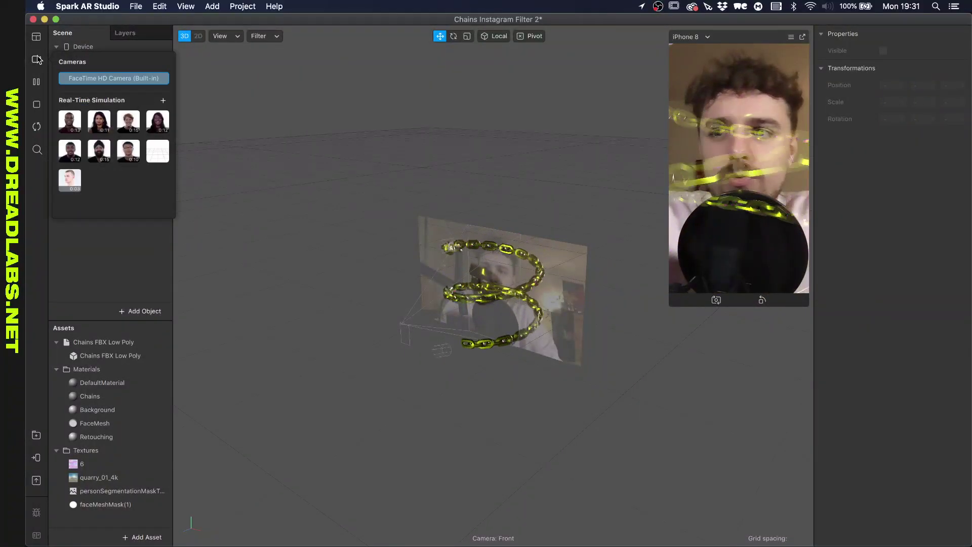
pyautogui.click(69, 122)
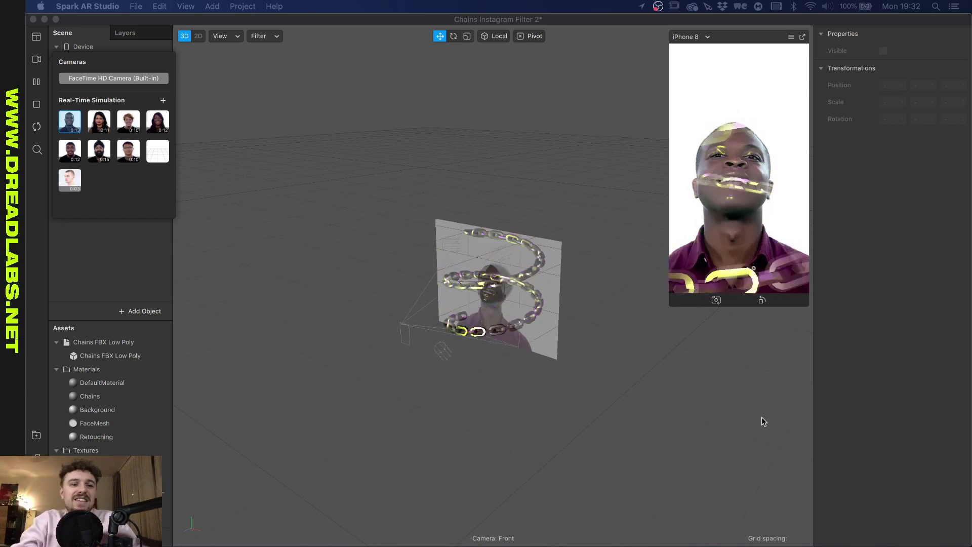
# - Nest Chains FBX Low Poly under faceTracker0 and open the Chains material's properties
pyautogui.click(138, 258)
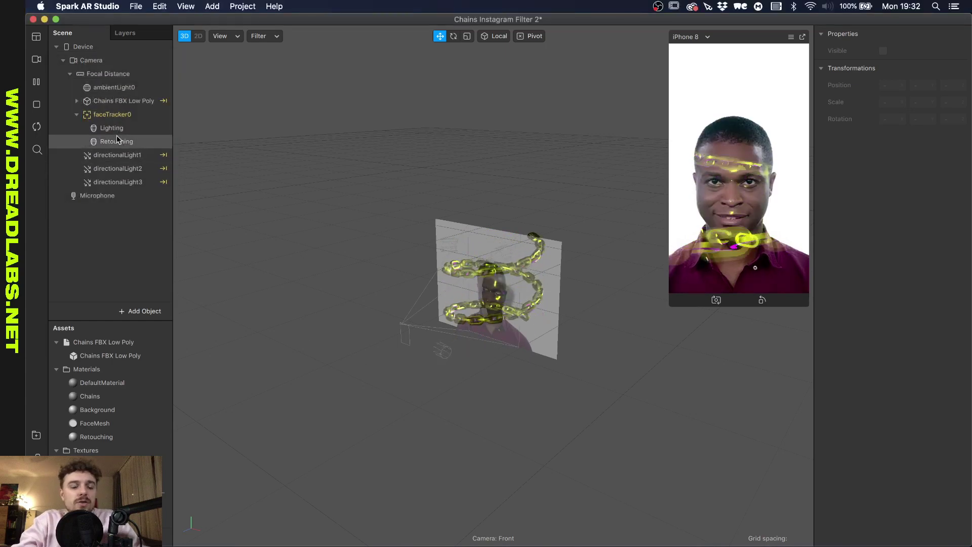
pyautogui.click(112, 102)
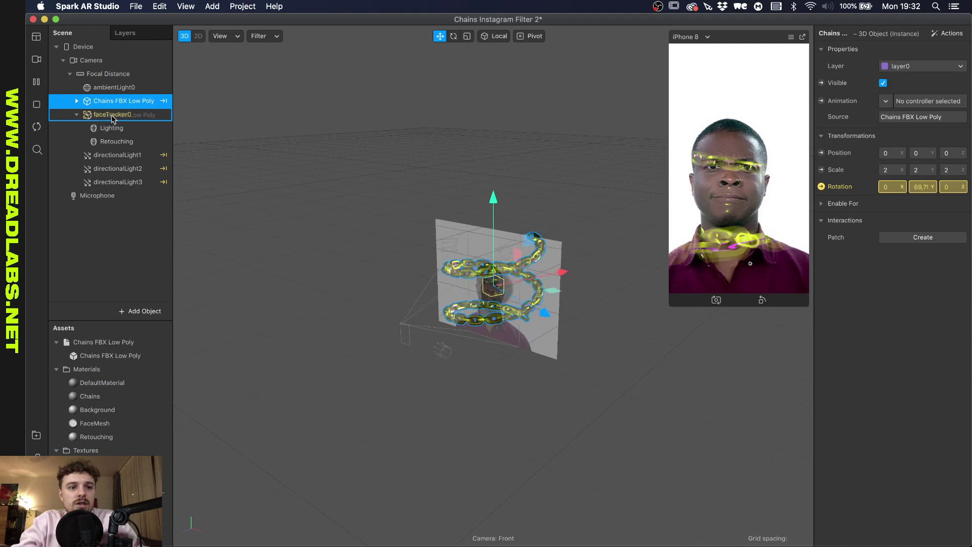
pyautogui.moveTo(112, 120); pyautogui.dragTo(113, 116)
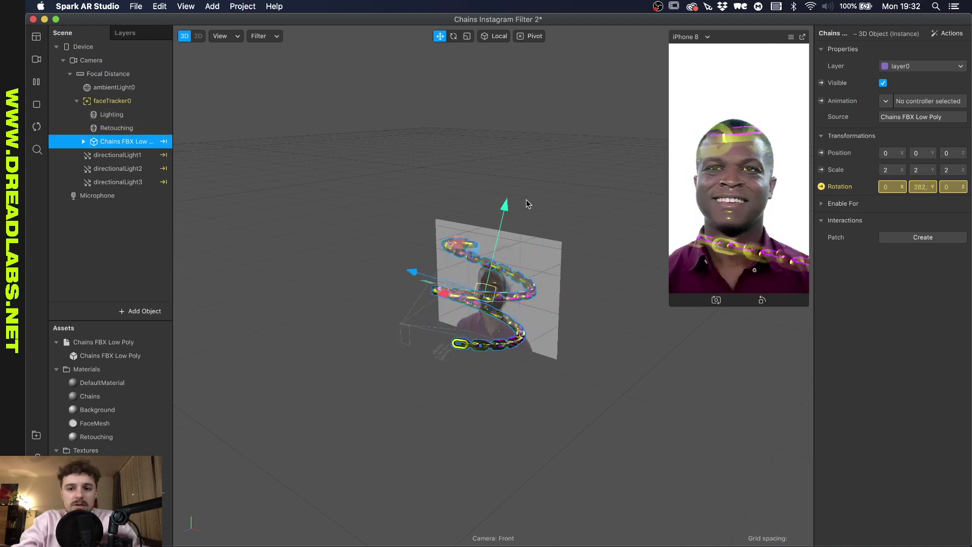
pyautogui.doubleClick(506, 264)
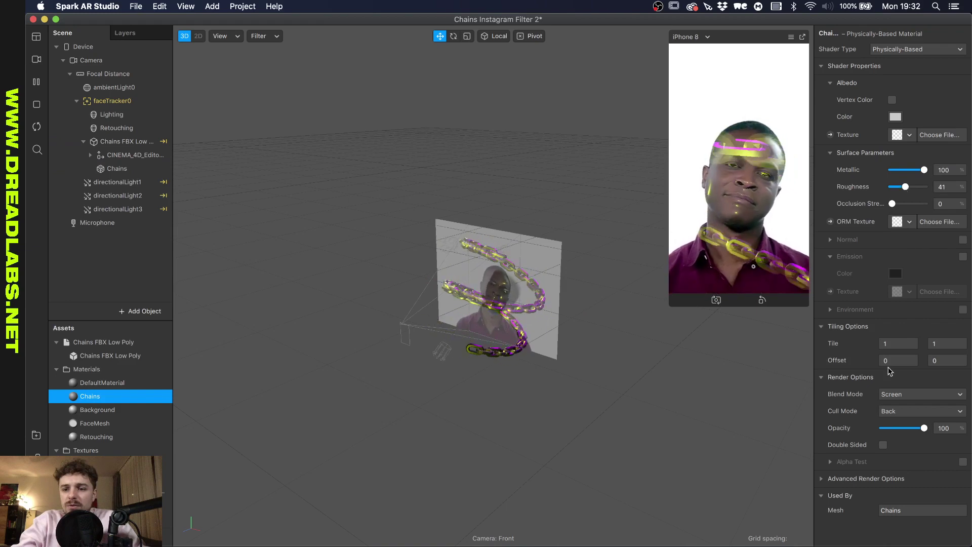
# - Set the Chains material's Blend Mode to Alpha and raise the chain spiral higher around the head
pyautogui.click(905, 395)
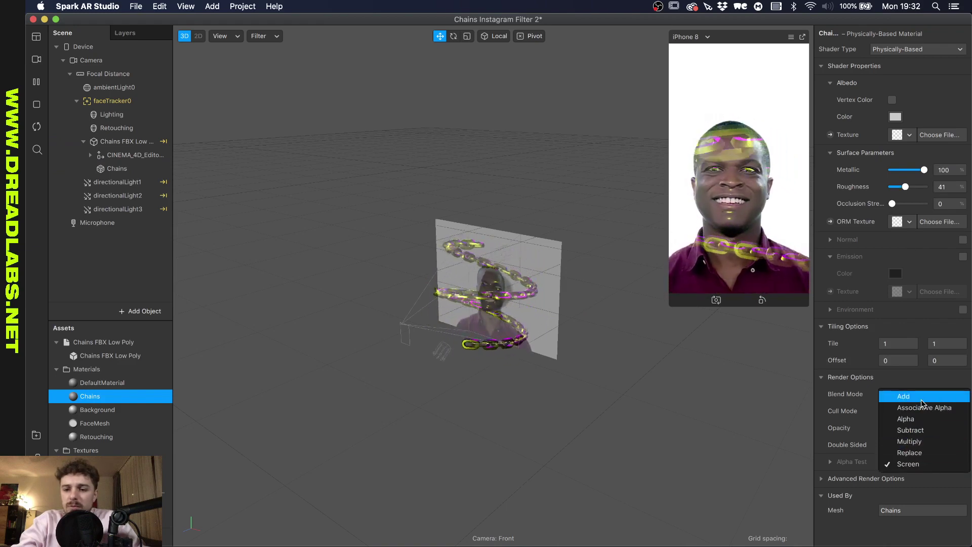
pyautogui.click(917, 418)
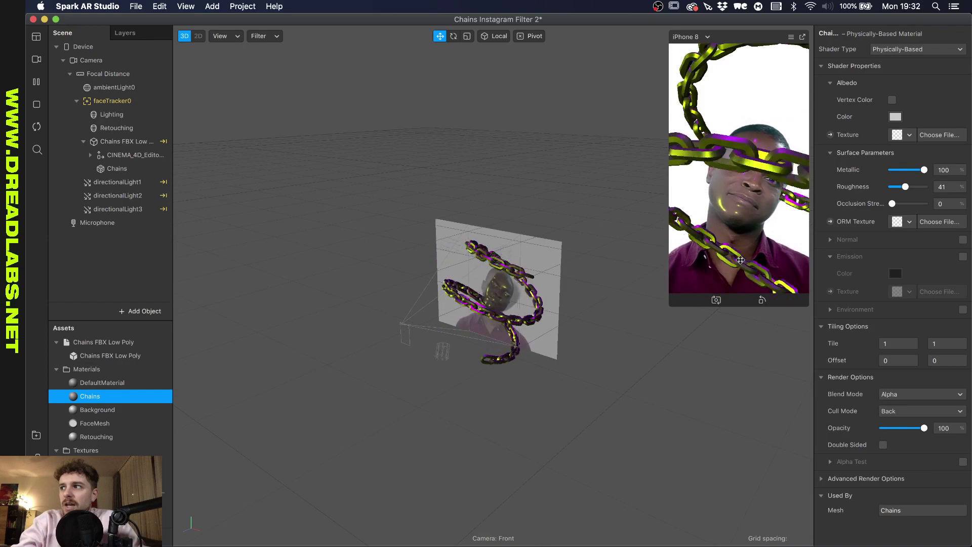
pyautogui.click(111, 141)
pyautogui.moveTo(503, 211); pyautogui.dragTo(515, 170)
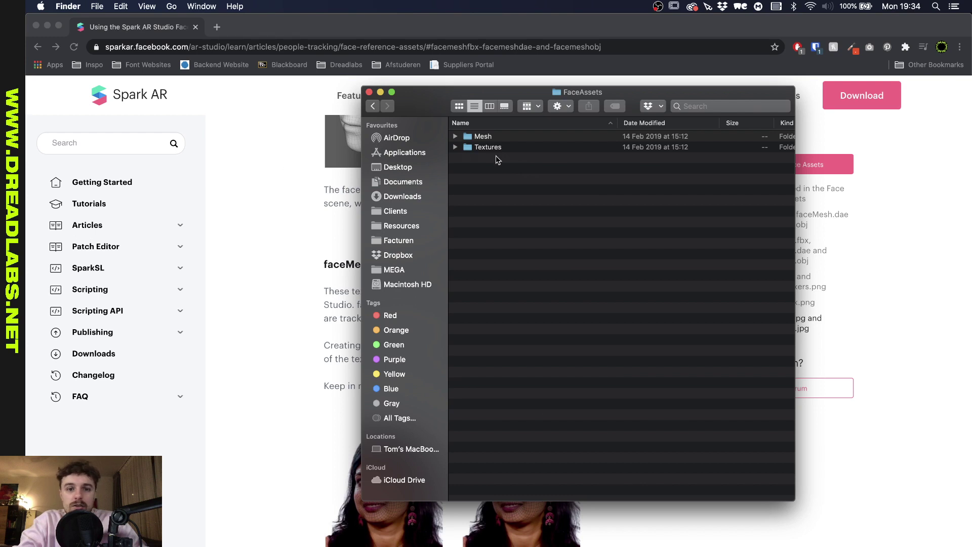
# - Expand the FaceAssets Mesh folder and select headOccluder.obj
pyautogui.click(454, 137)
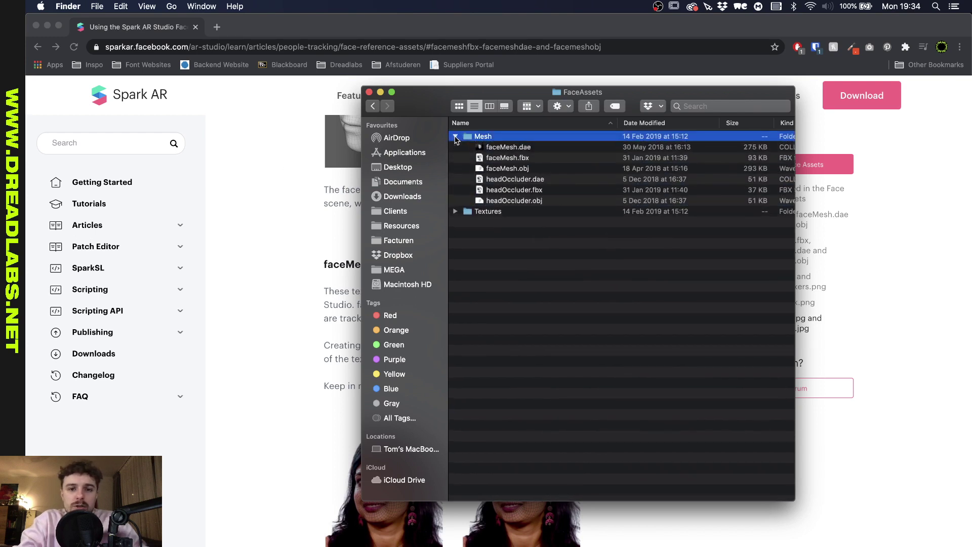
pyautogui.click(515, 202)
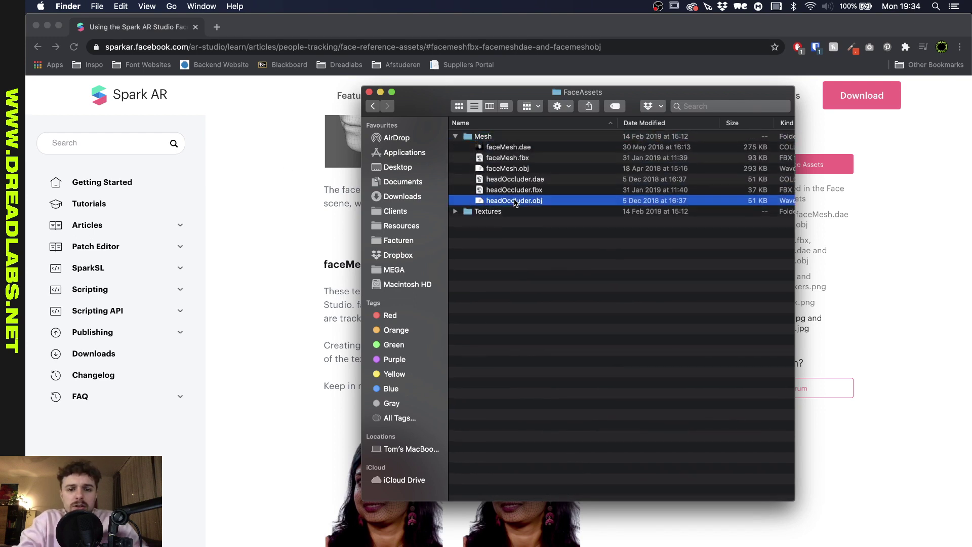
pyautogui.press('Up')
pyautogui.press('Up')
pyautogui.press('Down')
pyautogui.press('Down')
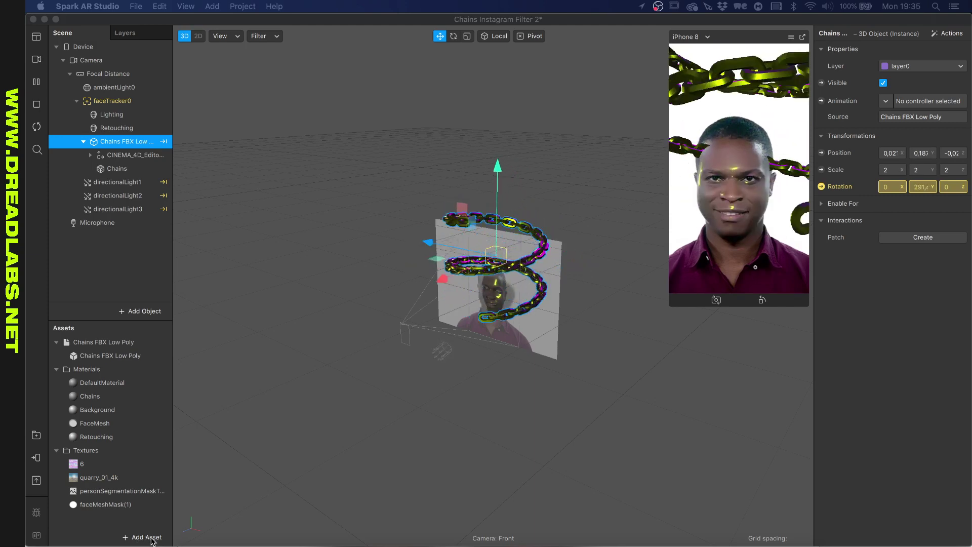
# - Import headOccluder.fbx from Downloads > FaceAssets > Mesh into the project's assets
pyautogui.click(152, 539)
pyautogui.moveTo(206, 355)
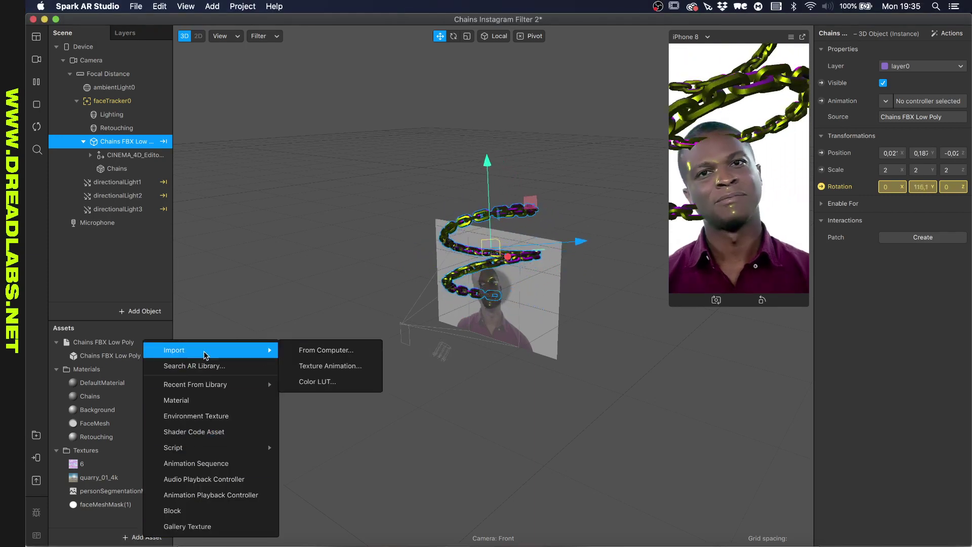
pyautogui.click(327, 350)
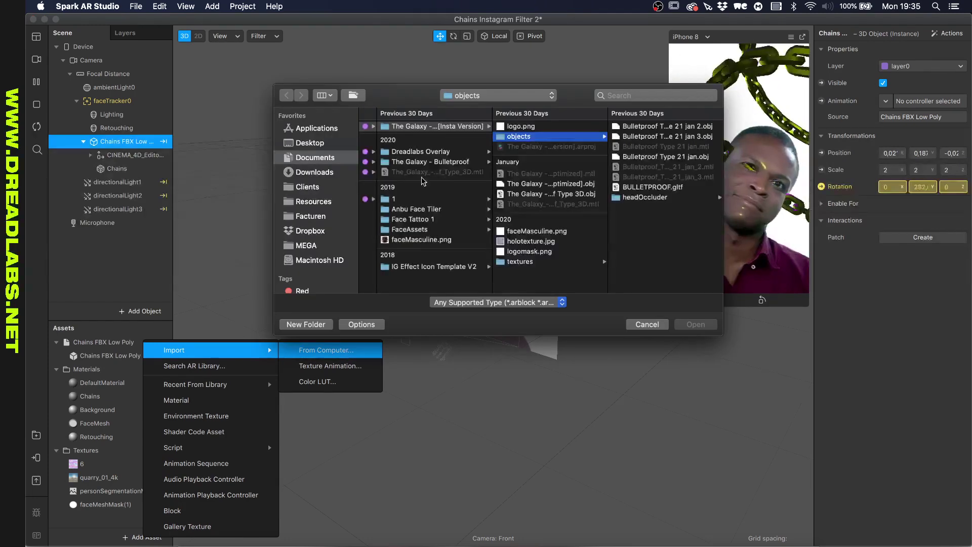
pyautogui.click(314, 172)
pyautogui.click(391, 136)
pyautogui.click(497, 126)
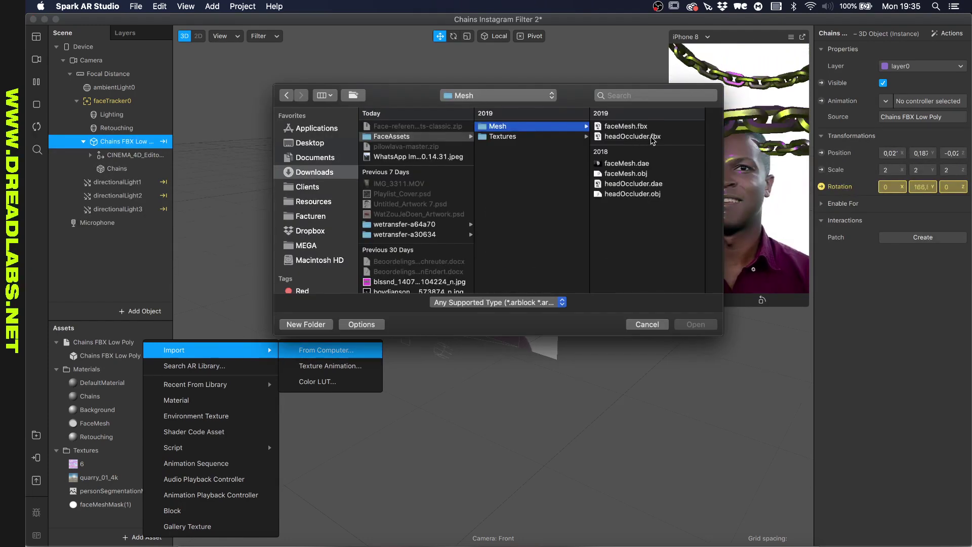
pyautogui.click(633, 136)
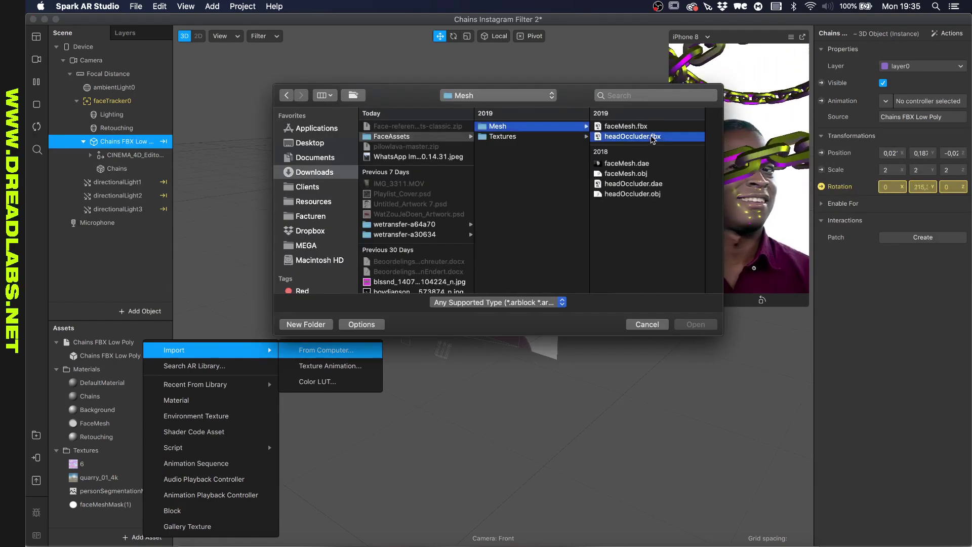
pyautogui.doubleClick(633, 136)
pyautogui.click(94, 385)
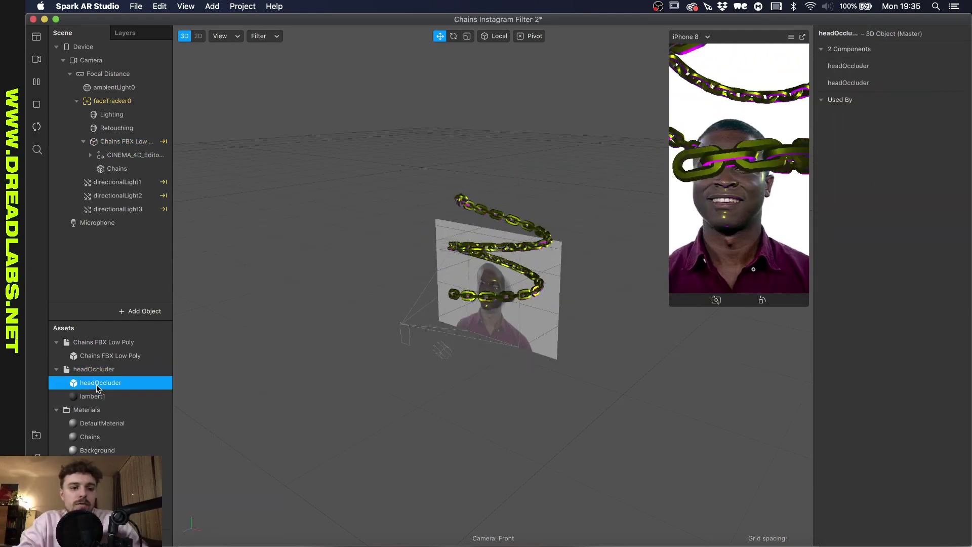
# - Place the headOccluder asset in the scene as a child of faceTracker0
pyautogui.moveTo(105, 386); pyautogui.dragTo(122, 105)
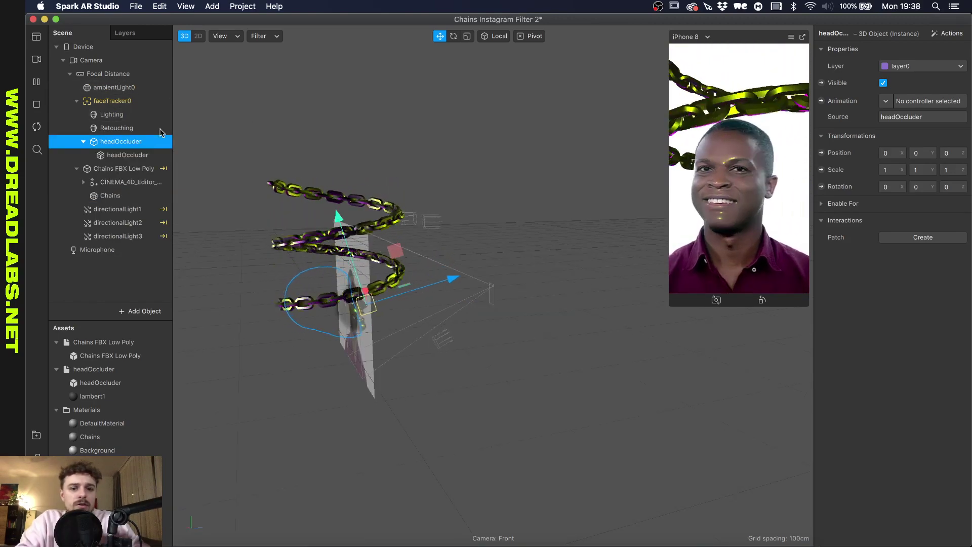
# - Set the headOccluder's lambert1 material Blend Mode to Alpha
pyautogui.click(124, 398)
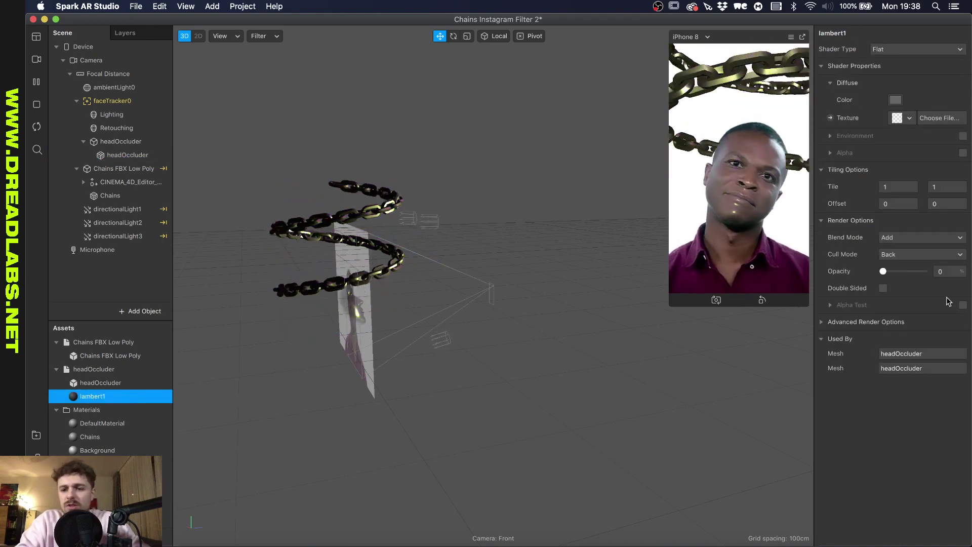
pyautogui.click(892, 241)
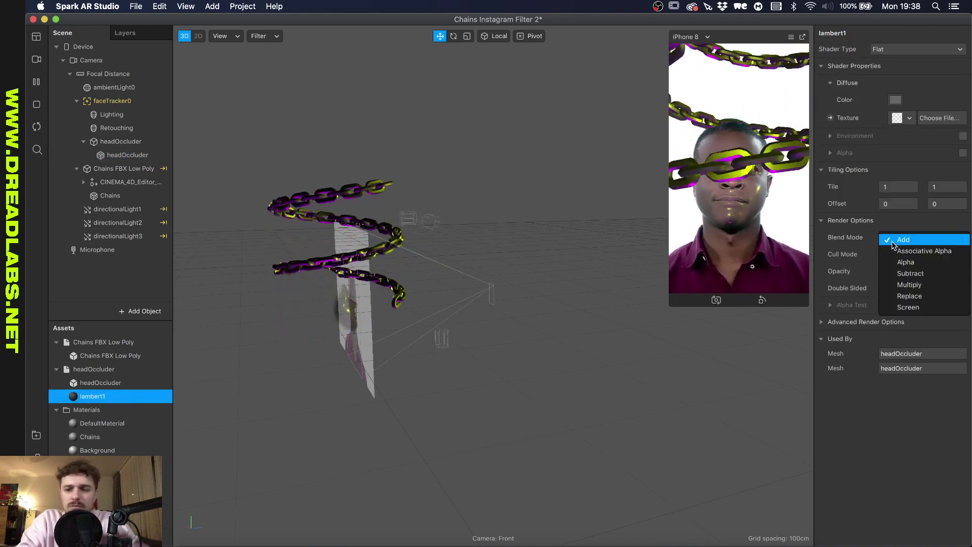
pyautogui.click(921, 262)
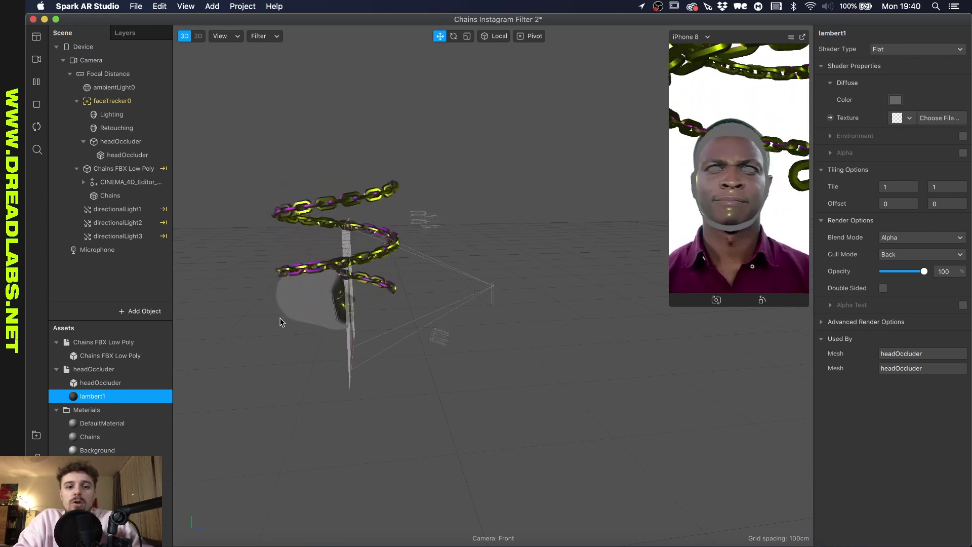
# - Give lambert1 Add blending, a full-brightness white diffuse colour and opacity 0
pyautogui.click(901, 237)
pyautogui.click(894, 232)
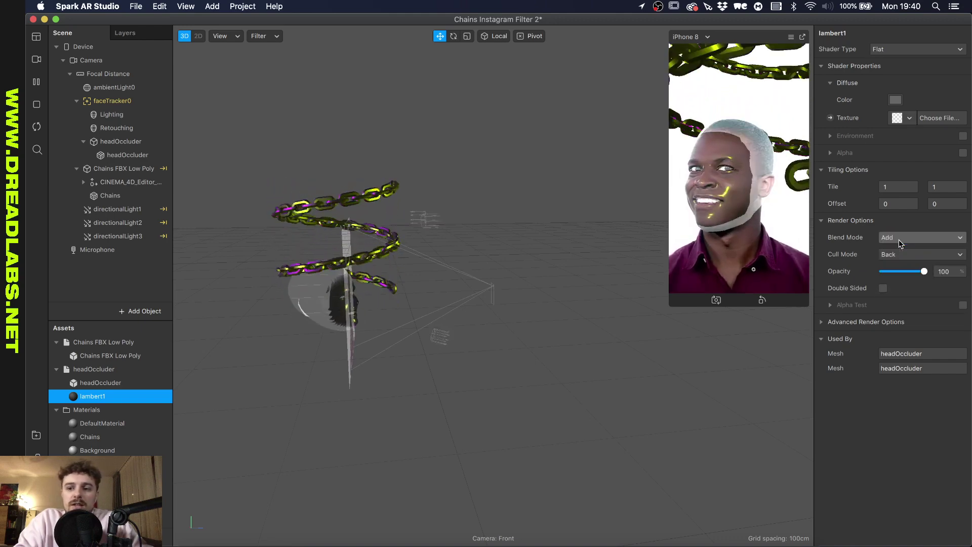
pyautogui.click(896, 100)
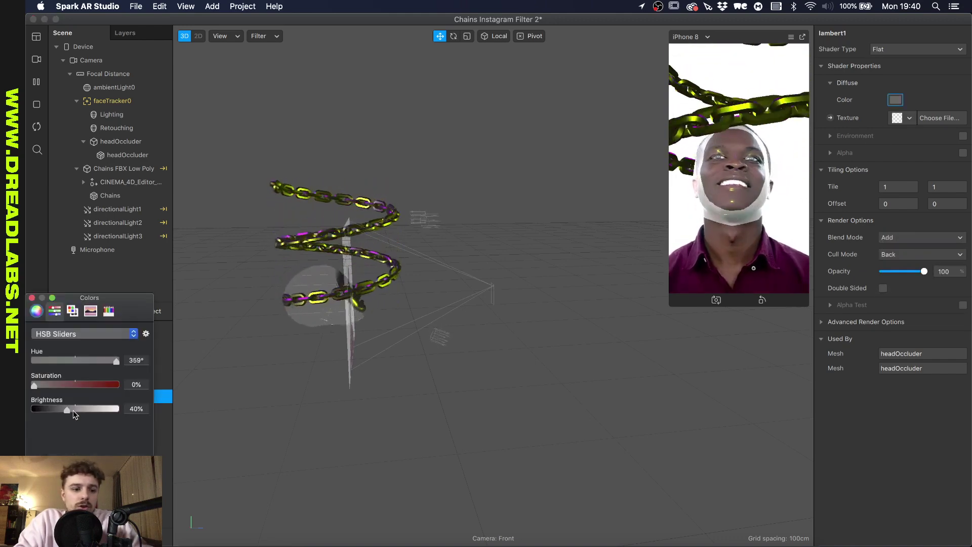
pyautogui.moveTo(73, 409); pyautogui.dragTo(178, 405)
pyautogui.press('Escape')
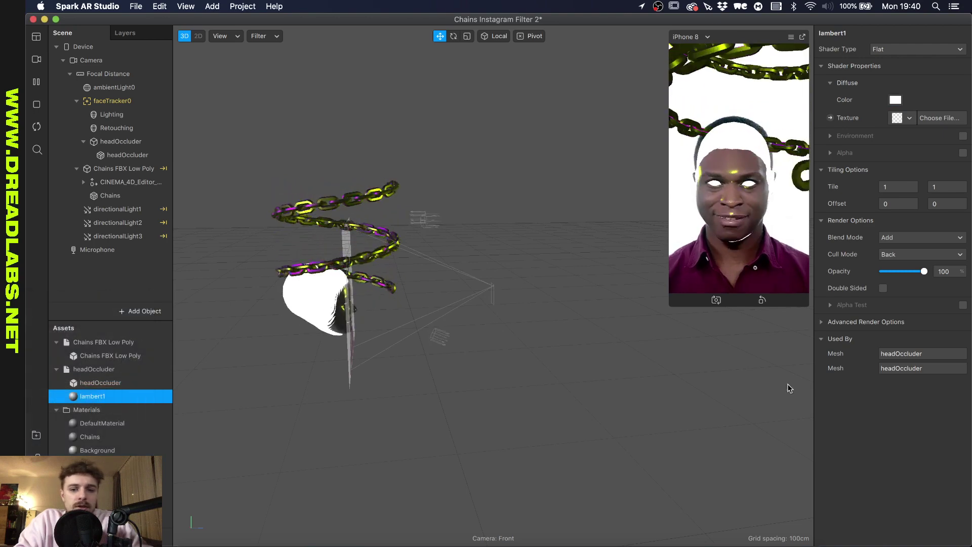
pyautogui.moveTo(925, 272); pyautogui.dragTo(883, 271)
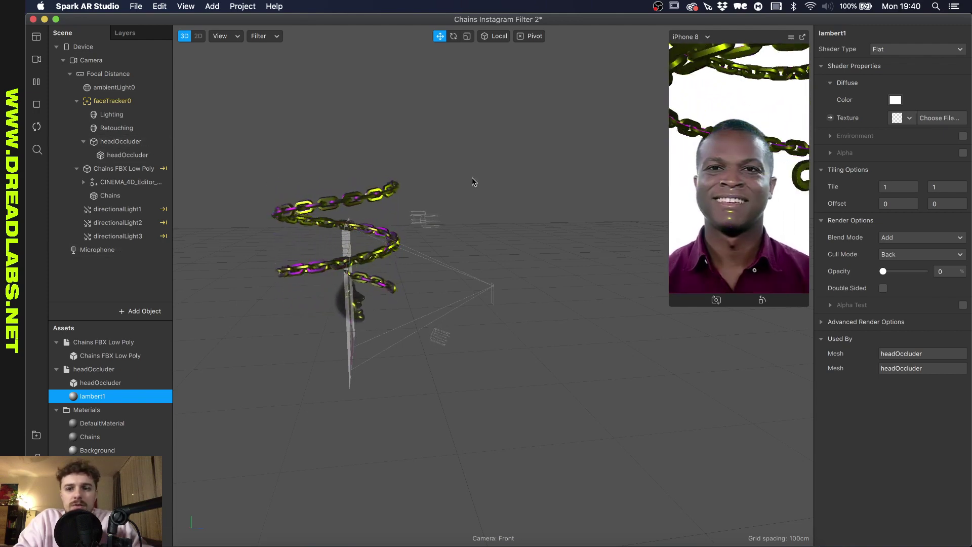
# - Reparent Chains FBX Low Poly under headOccluder, confirming the Break object prompt
pyautogui.click(111, 169)
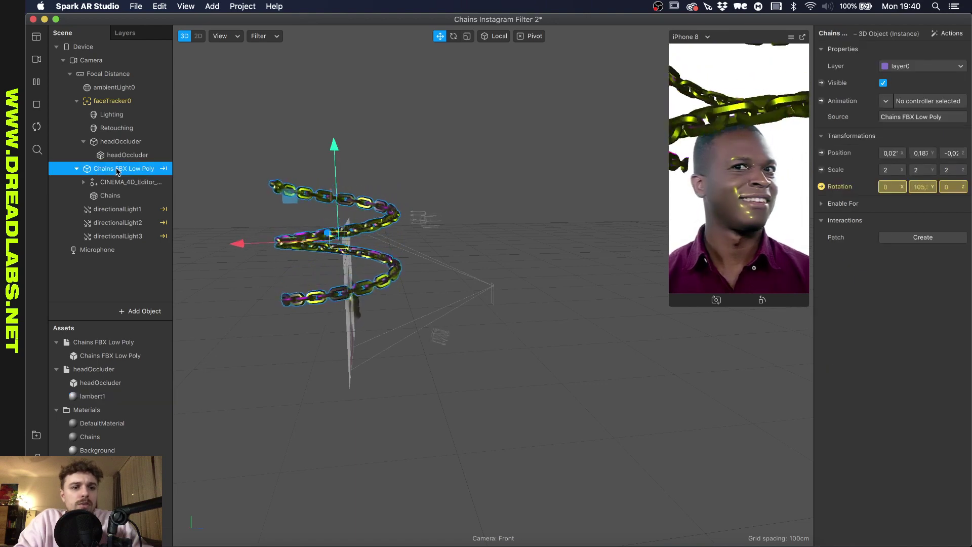
pyautogui.moveTo(118, 162); pyautogui.dragTo(123, 147)
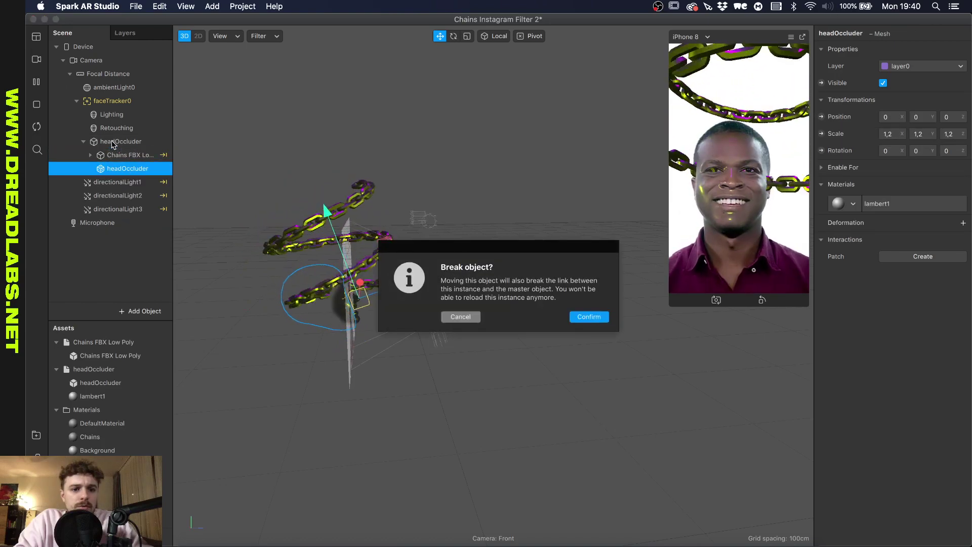
pyautogui.click(583, 318)
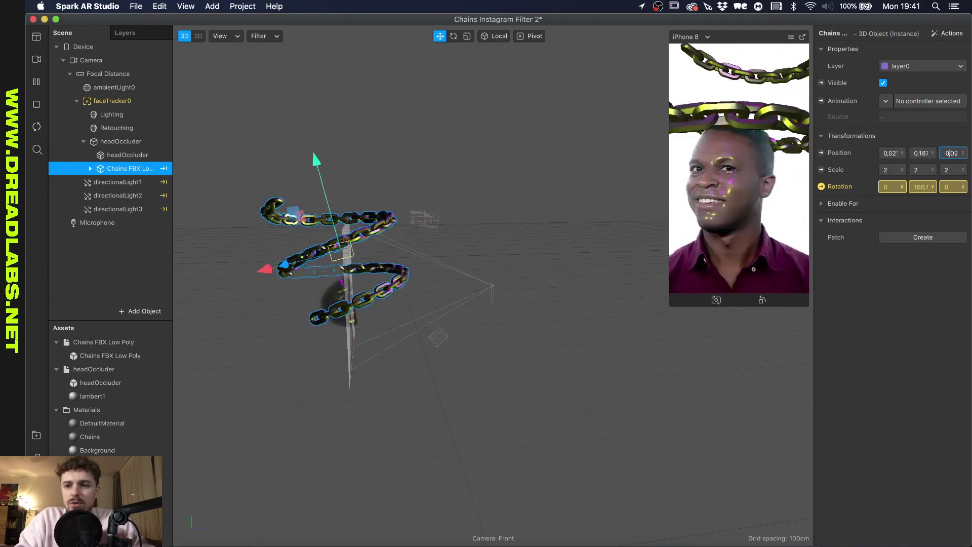
# - Set the chains' Position Z to -0,15, correcting an initial value of -0,5
pyautogui.write('-')
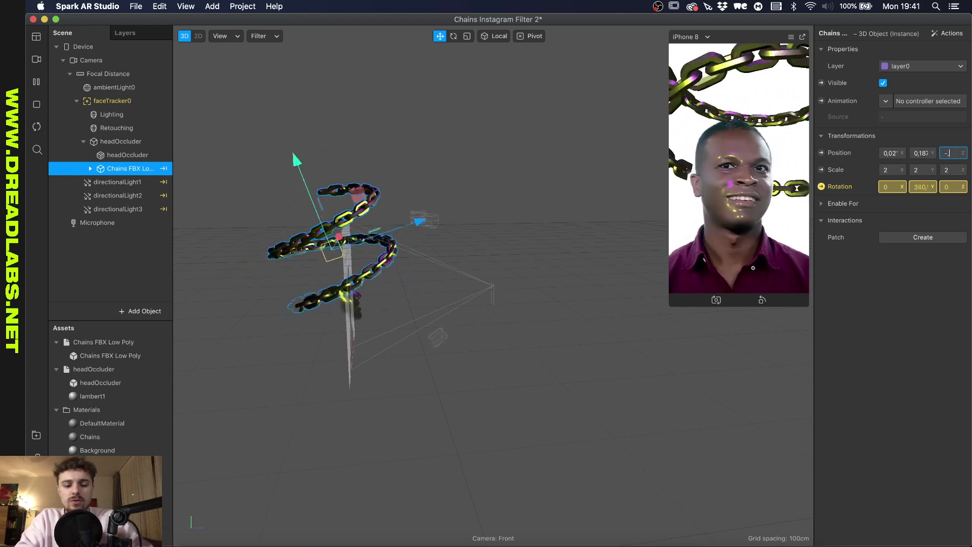
pyautogui.write('0,5')
pyautogui.press('Return')
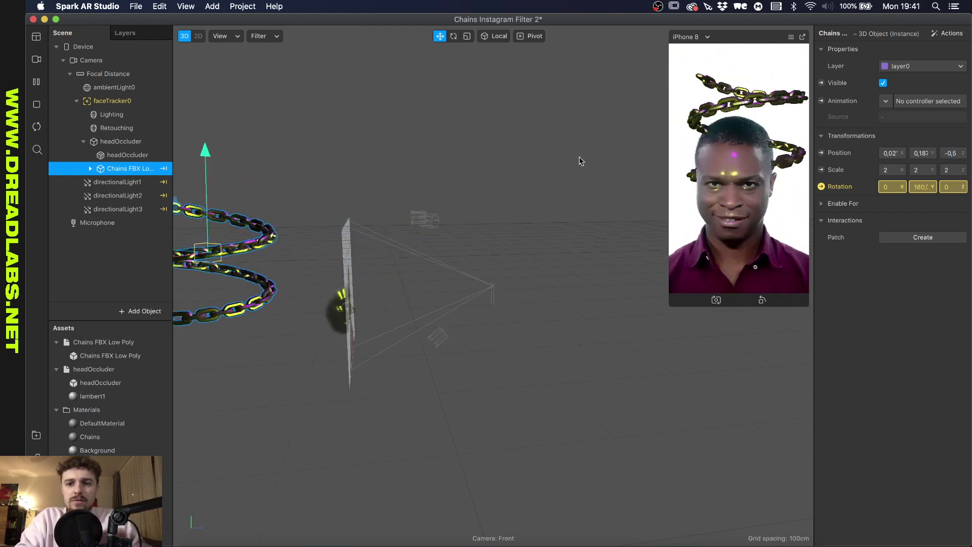
pyautogui.click(962, 154)
pyautogui.write('-0,15')
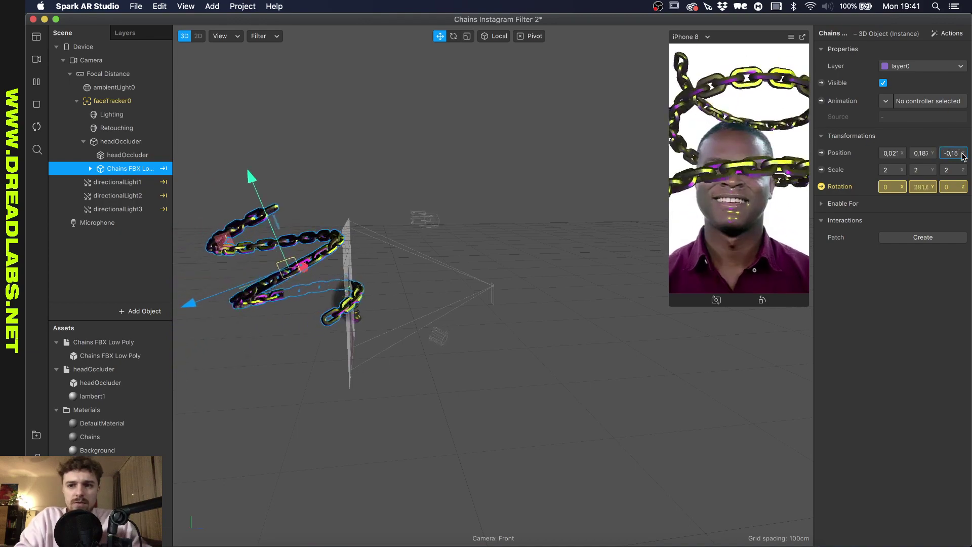
pyautogui.press('Return')
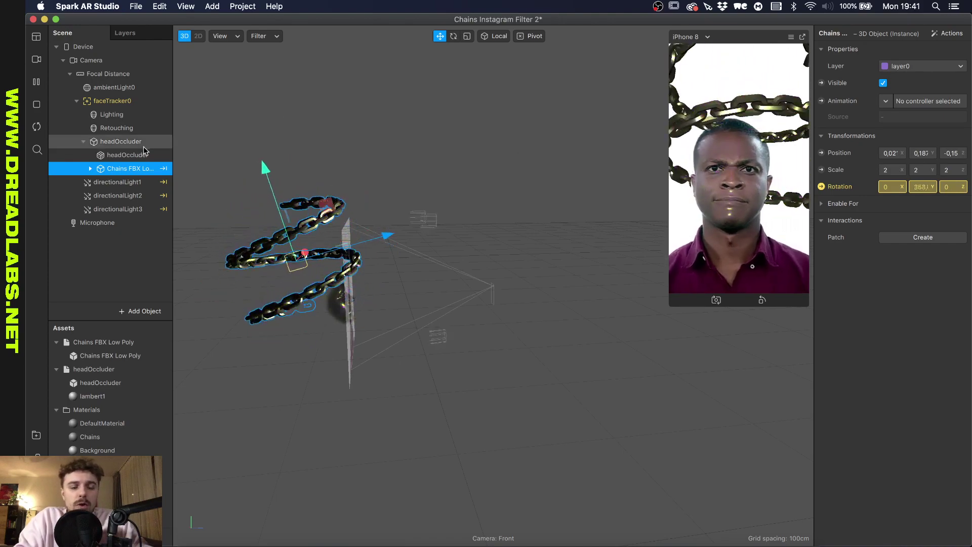
pyautogui.click(133, 144)
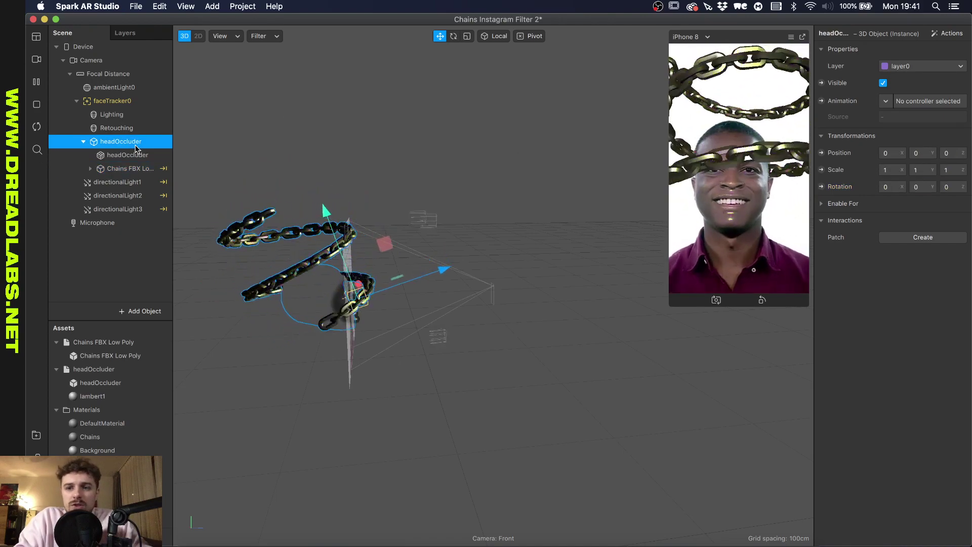
# - Check the headOccluder, then raise Chains FBX Low Poly's Y position to 0,3
pyautogui.click(127, 155)
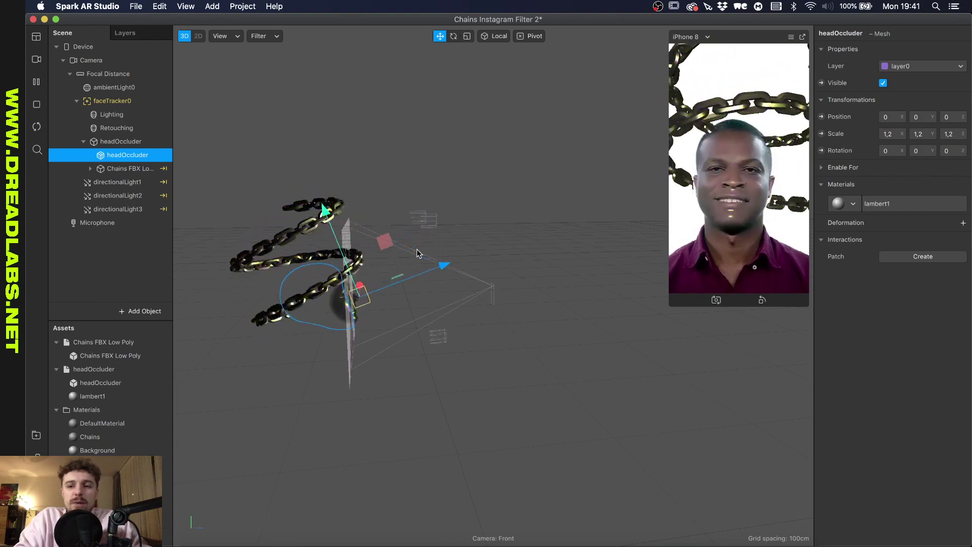
pyautogui.click(147, 168)
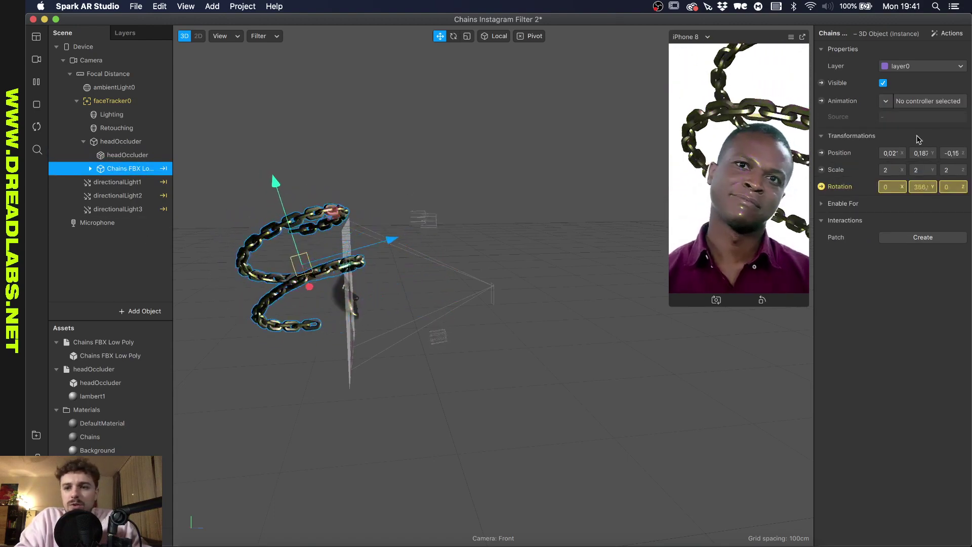
pyautogui.click(922, 153)
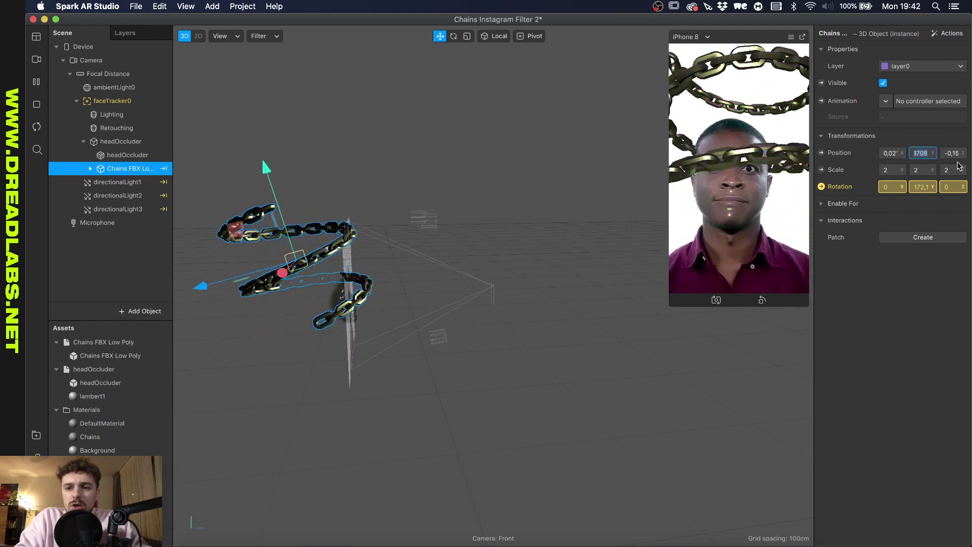
pyautogui.write('0,2')
pyautogui.press('Return')
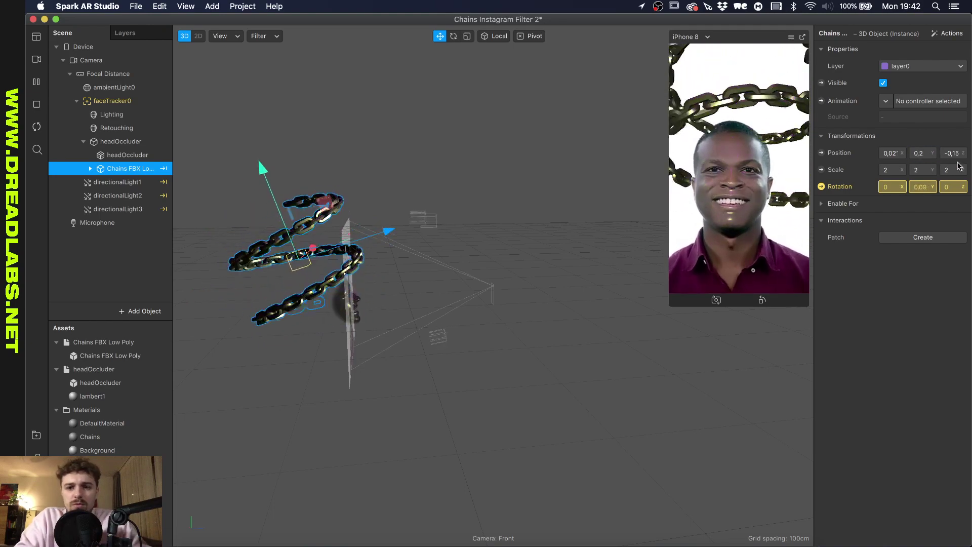
pyautogui.press('Return')
pyautogui.write('0,3')
pyautogui.press('Return')
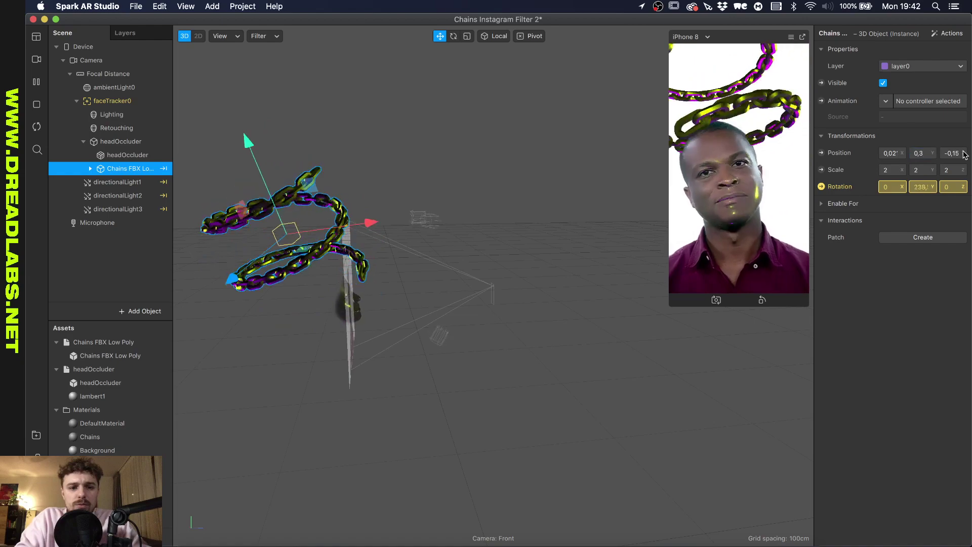